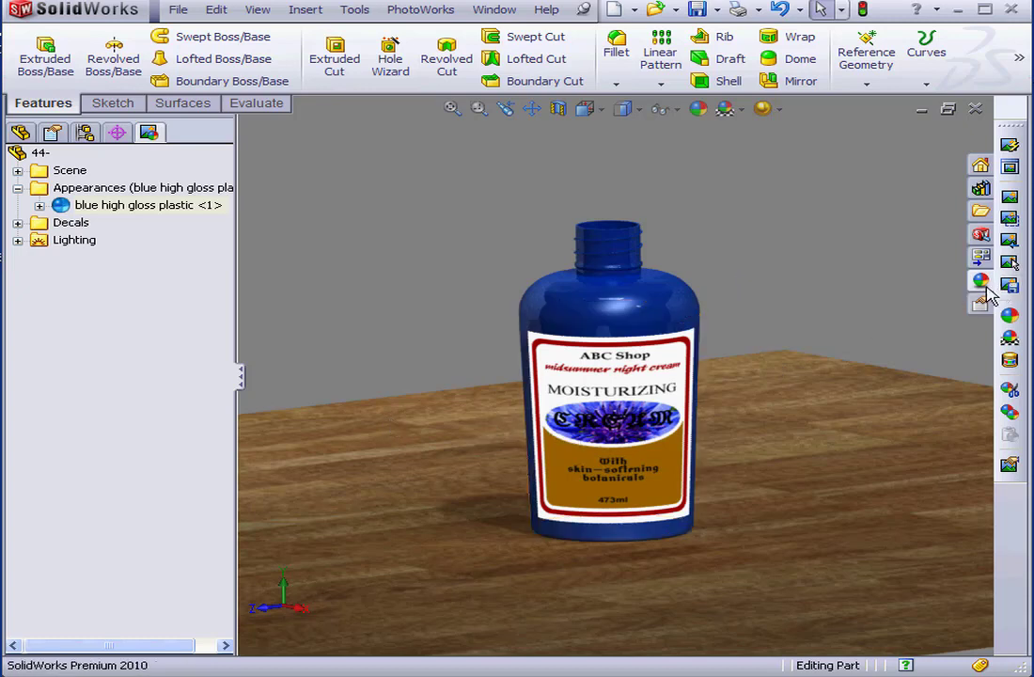
Set up a PhotoWorks render to file in JPEG picture (*.jpg) format with the file name j
left_click(425, 17)
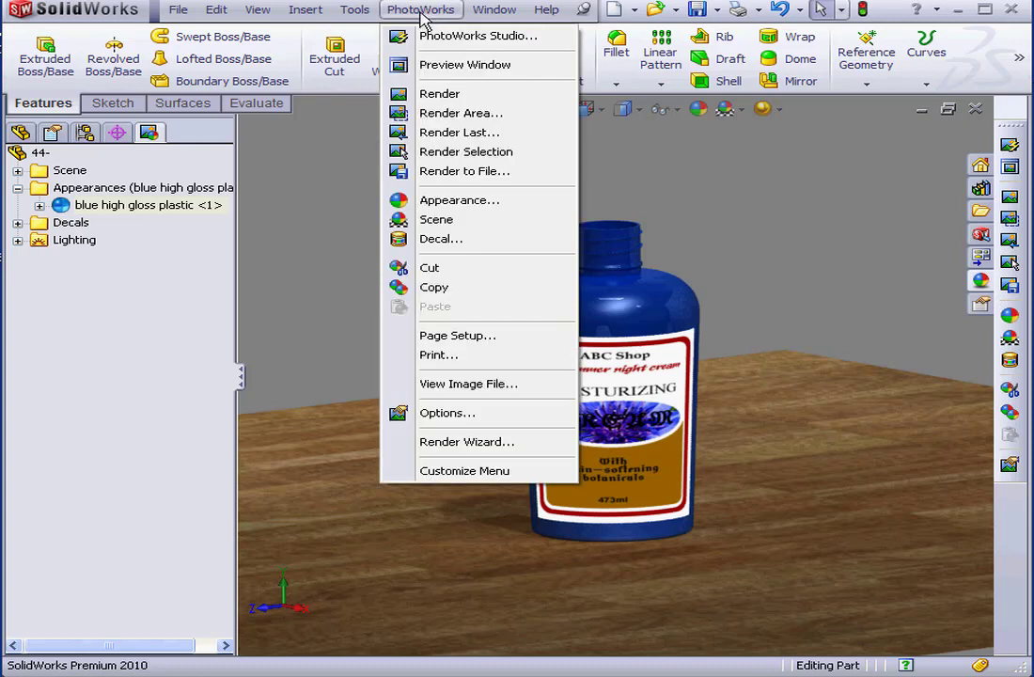
left_click(434, 179)
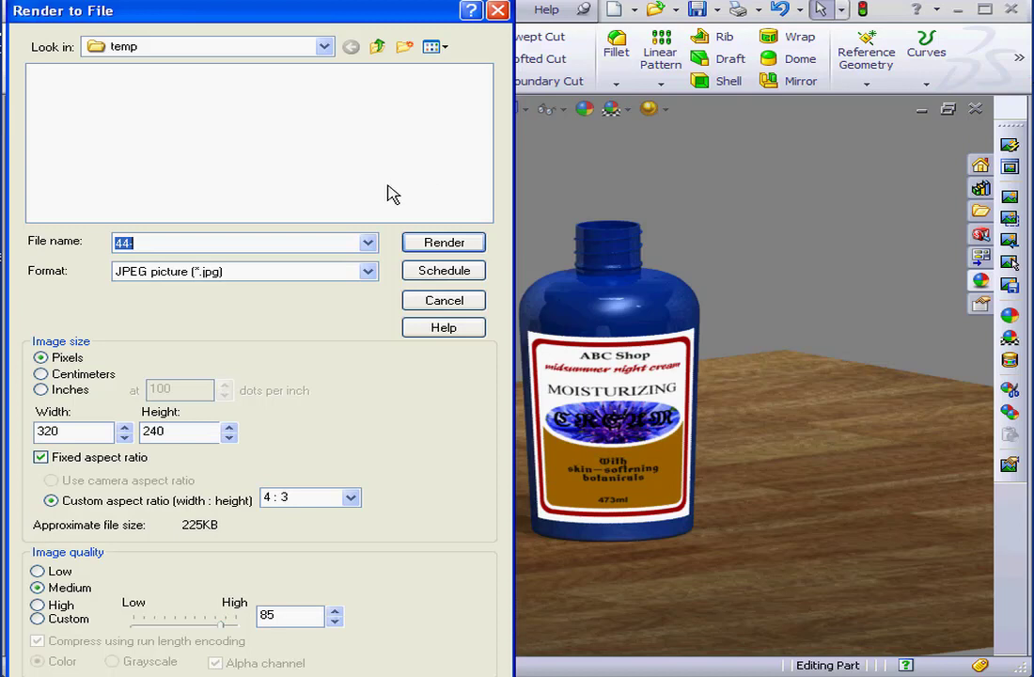
left_click(369, 271)
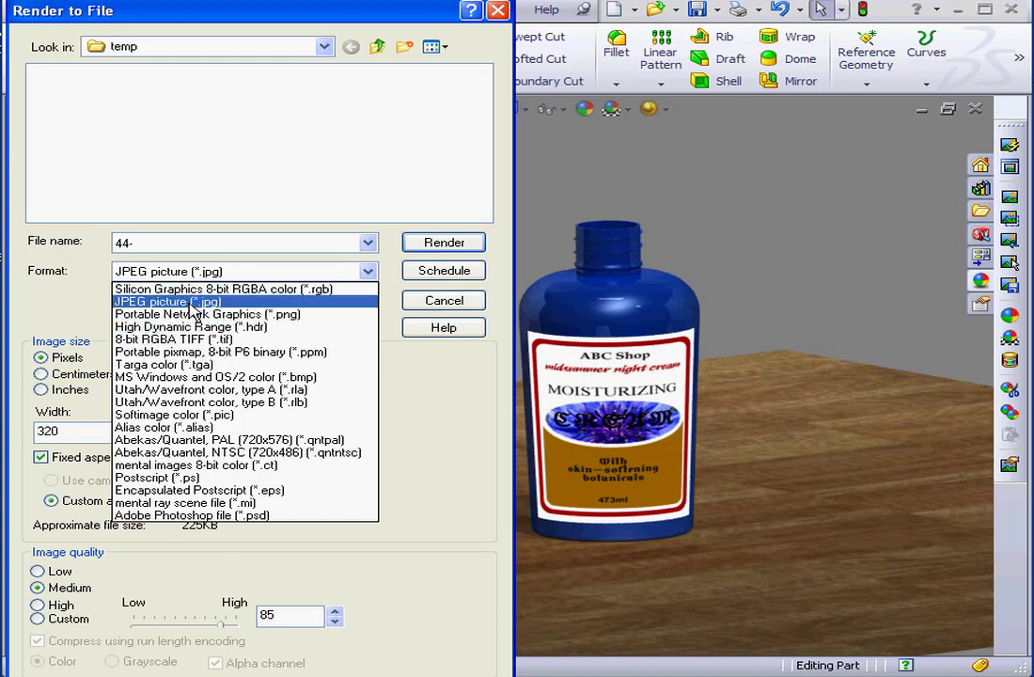
left_click(156, 301)
key("shift+Tab")
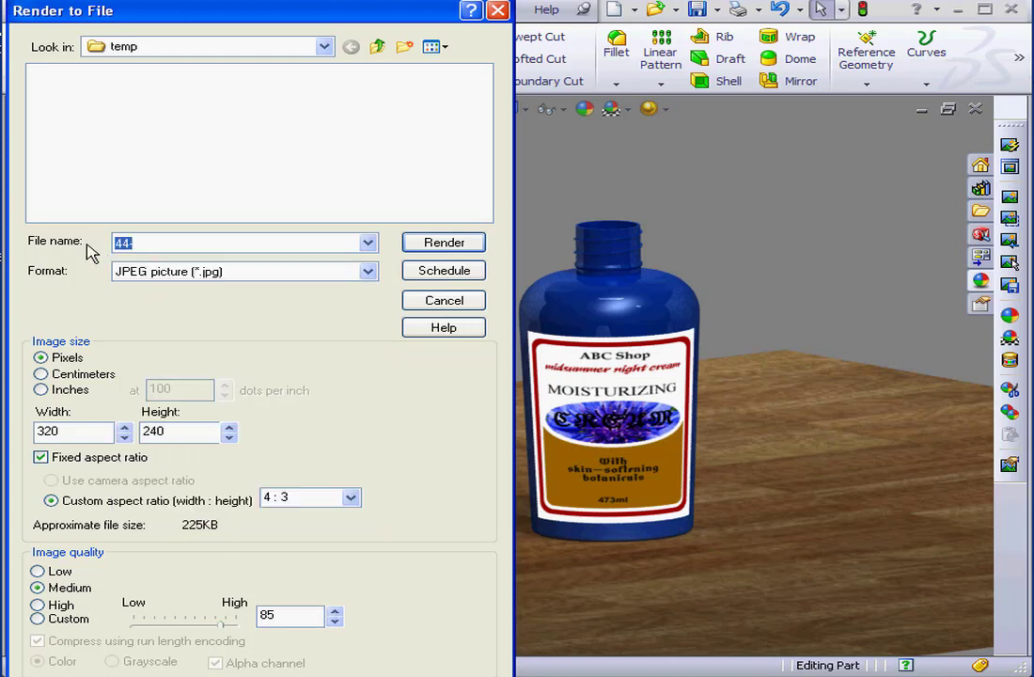
type("i")
Try centimetres and inches for the image size, return to pixels, and toggle the fixed aspect ratio off and on
left_click(42, 374)
left_click(42, 391)
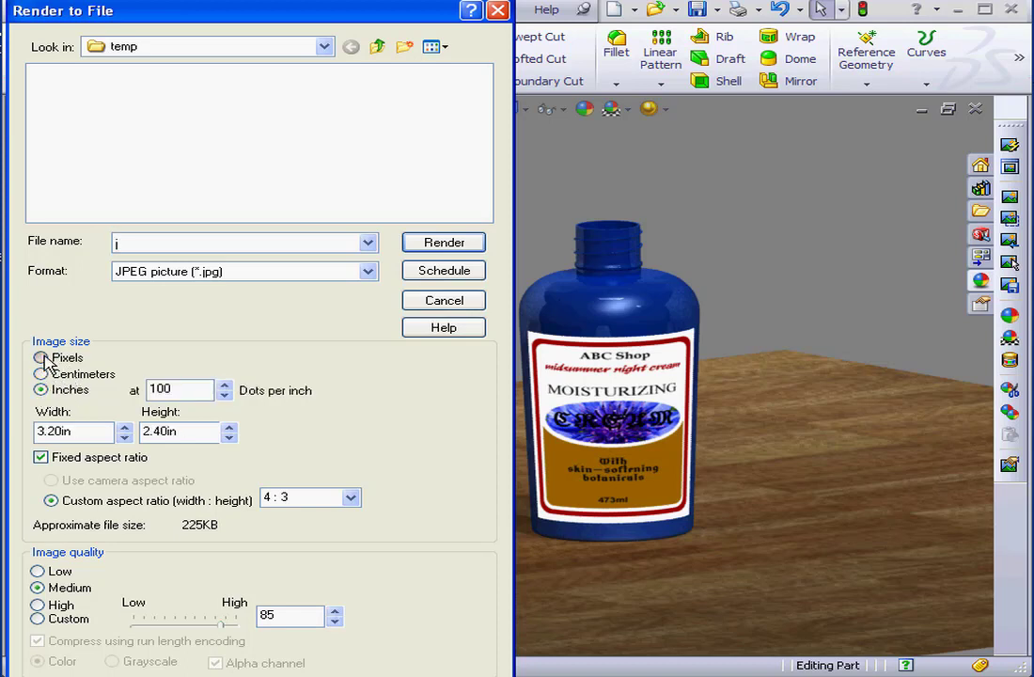
left_click(40, 357)
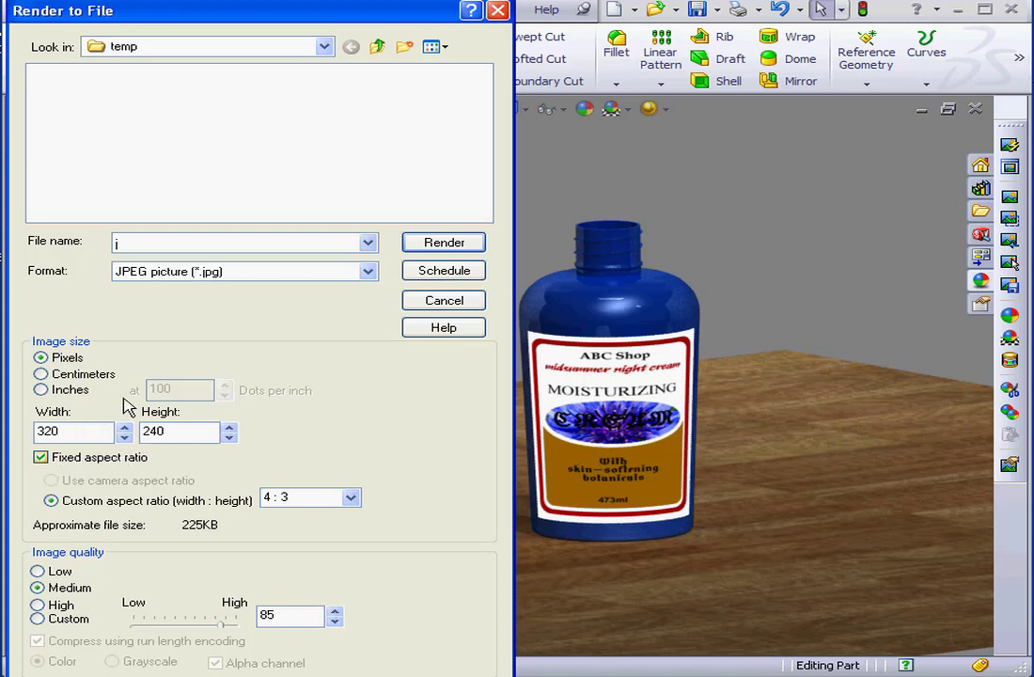
left_click(41, 461)
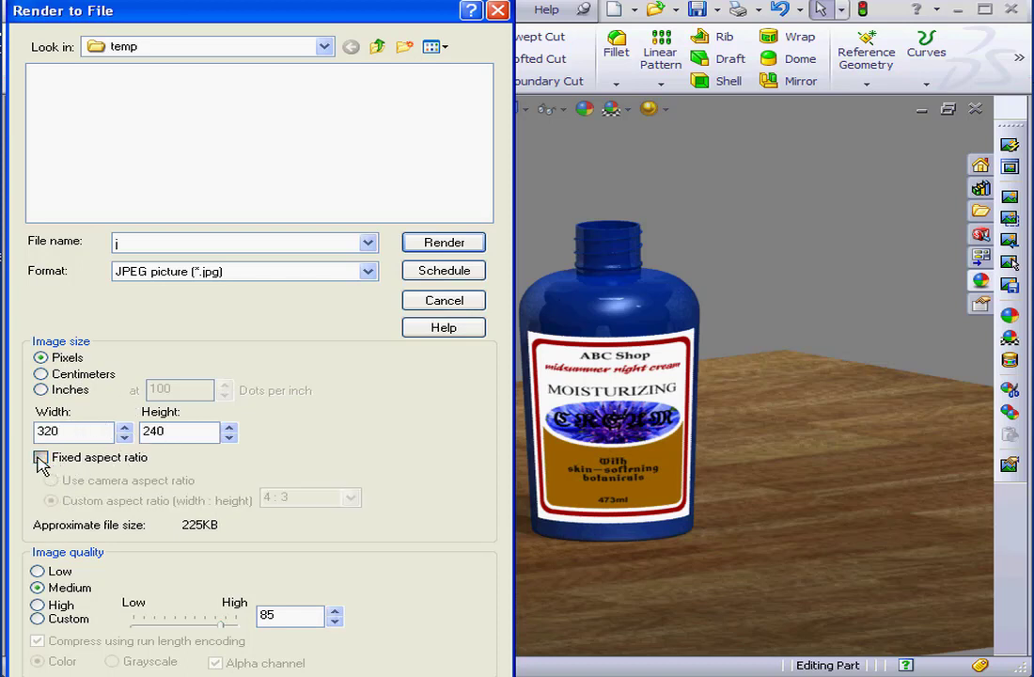
left_click(41, 458)
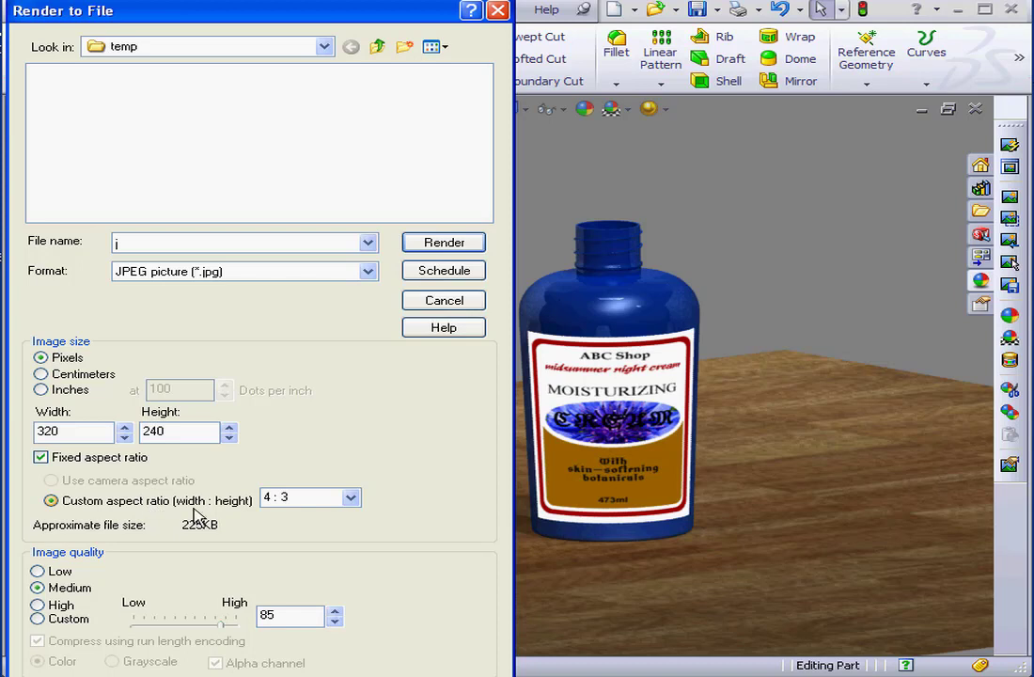
Choose the custom 4 : 3 aspect ratio (standard video and print format) and render the JPEG image to file
left_click(350, 498)
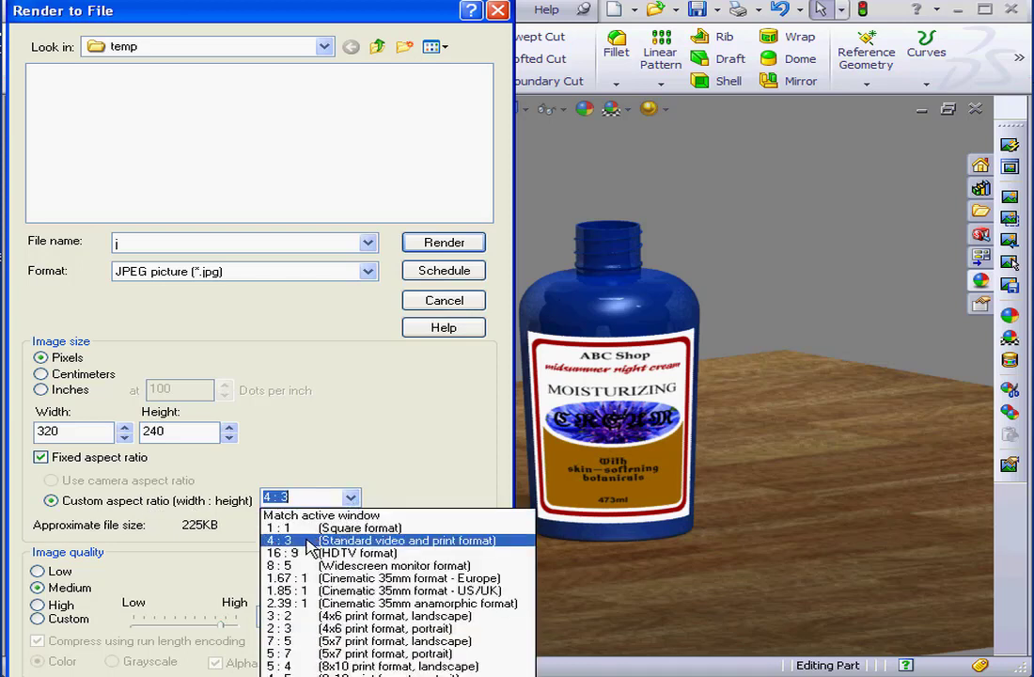
left_click(310, 541)
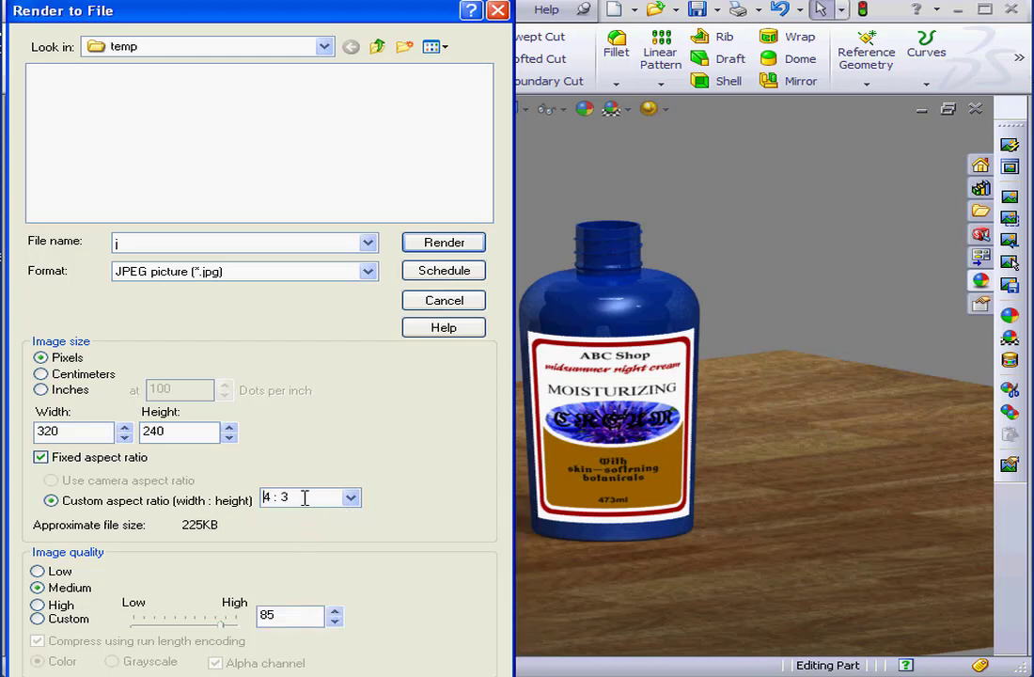
left_click_drag(304, 498, 212, 485)
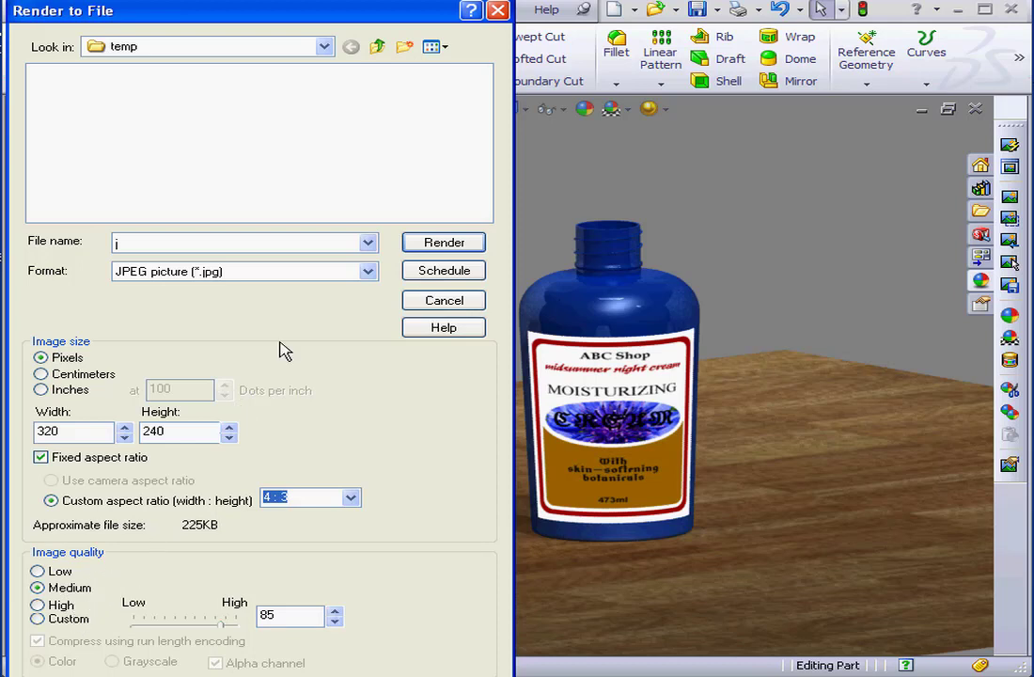
left_click(425, 246)
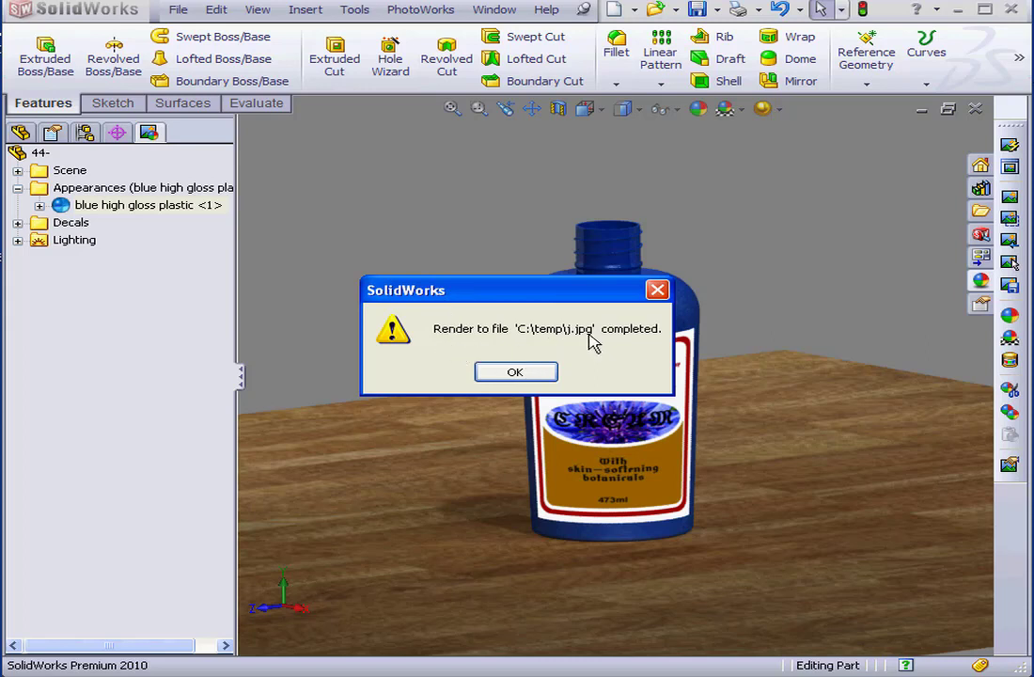
left_click(515, 372)
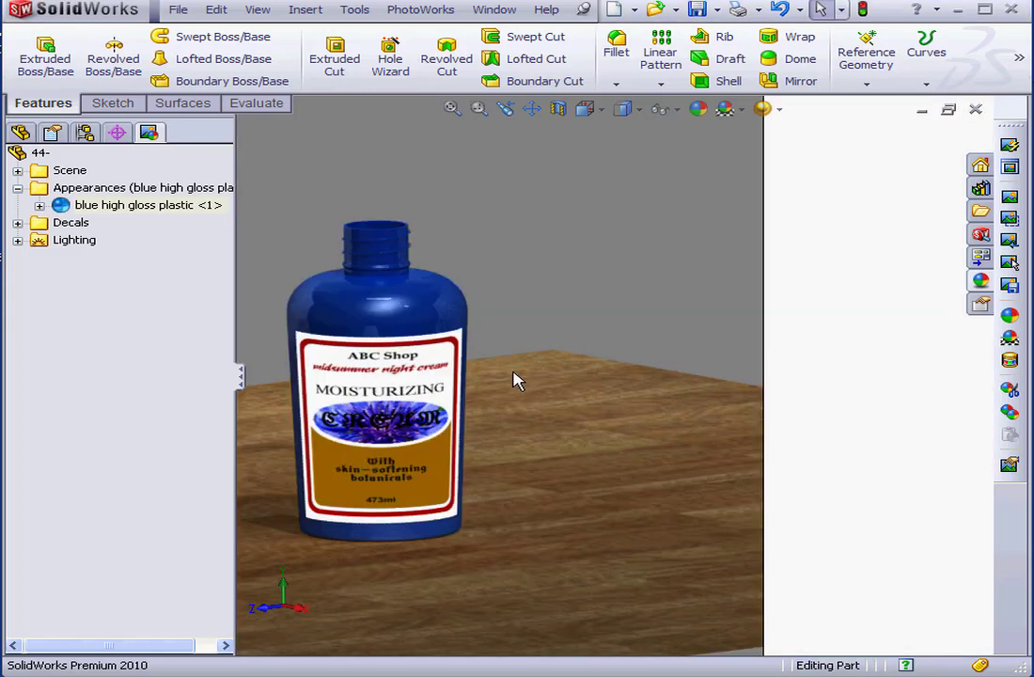
Render the bottle in the graphics area and set up another render to file as 8-bit RGBA TIFF (*.tif) with the alpha channel enabled
left_click(1010, 197)
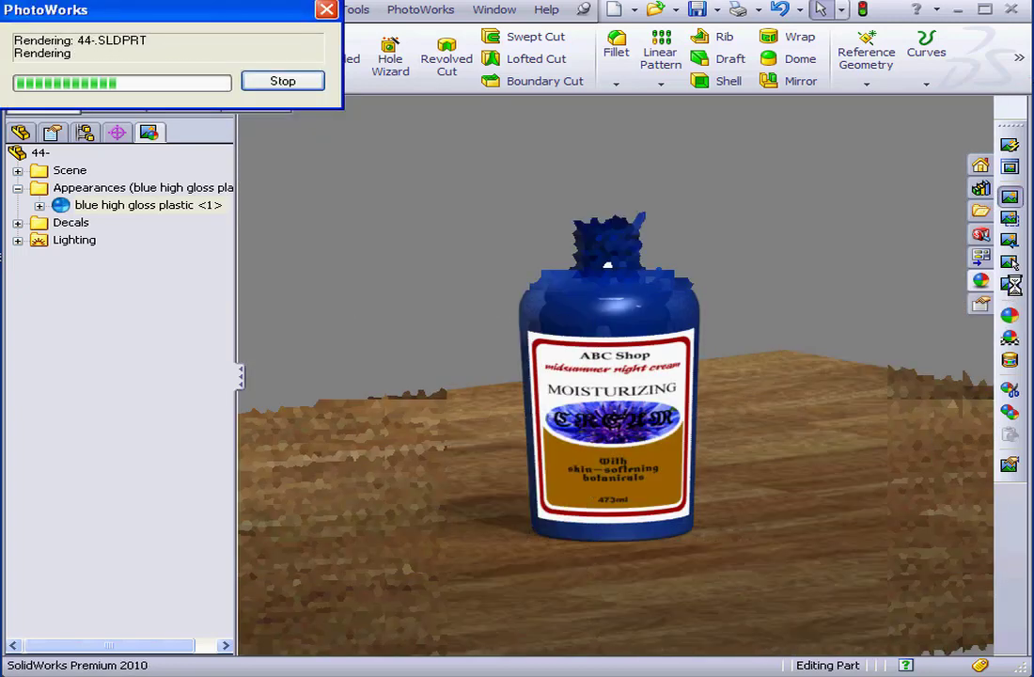
left_click(1010, 285)
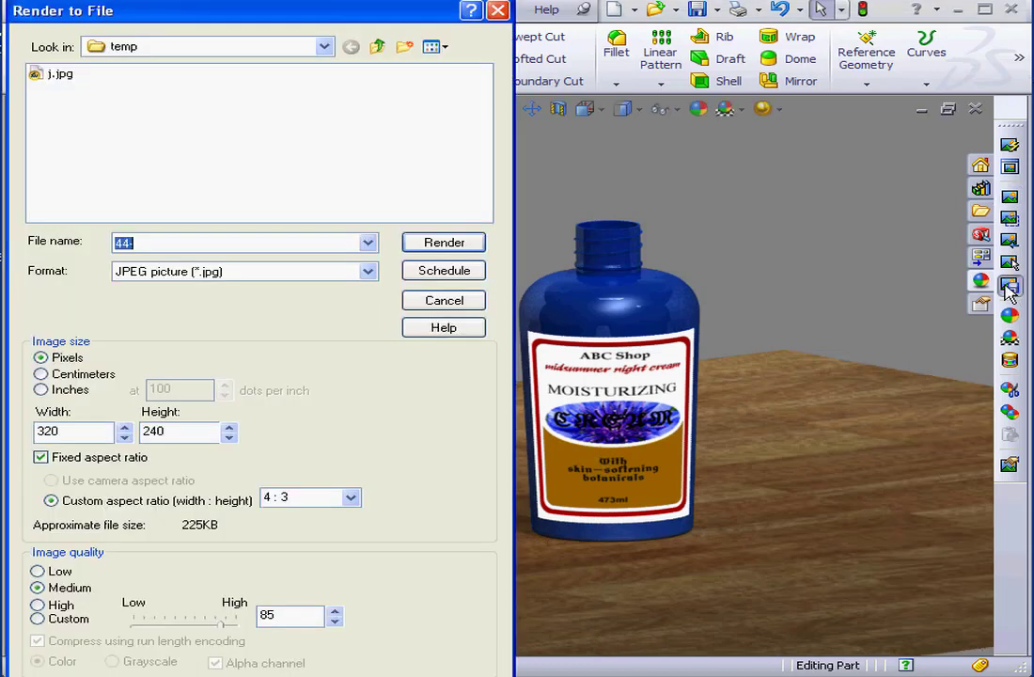
left_click(368, 271)
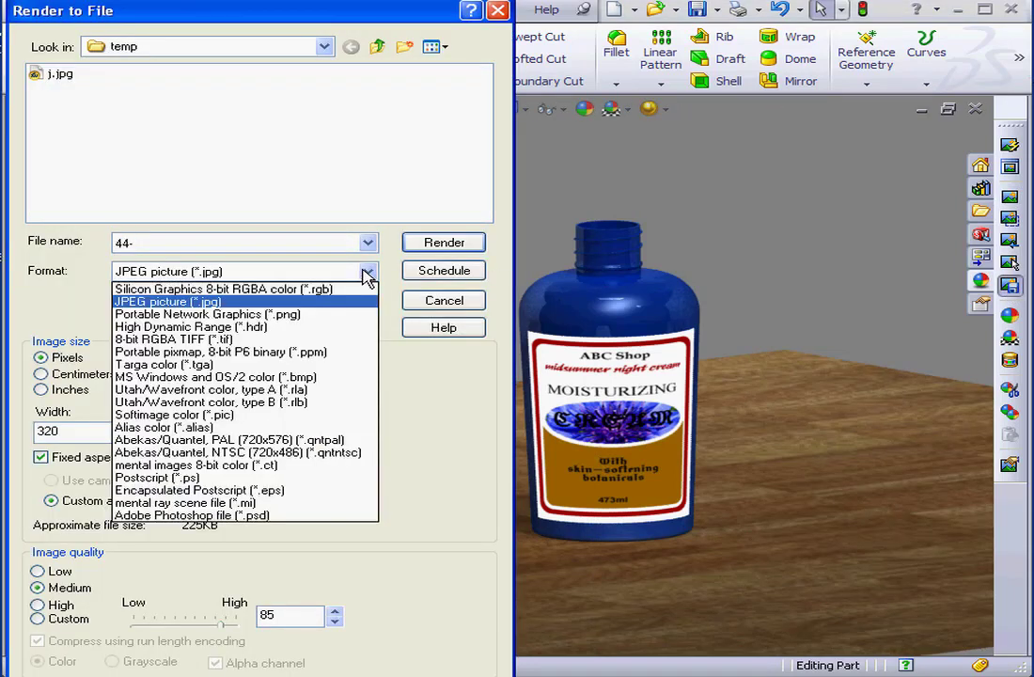
left_click(249, 340)
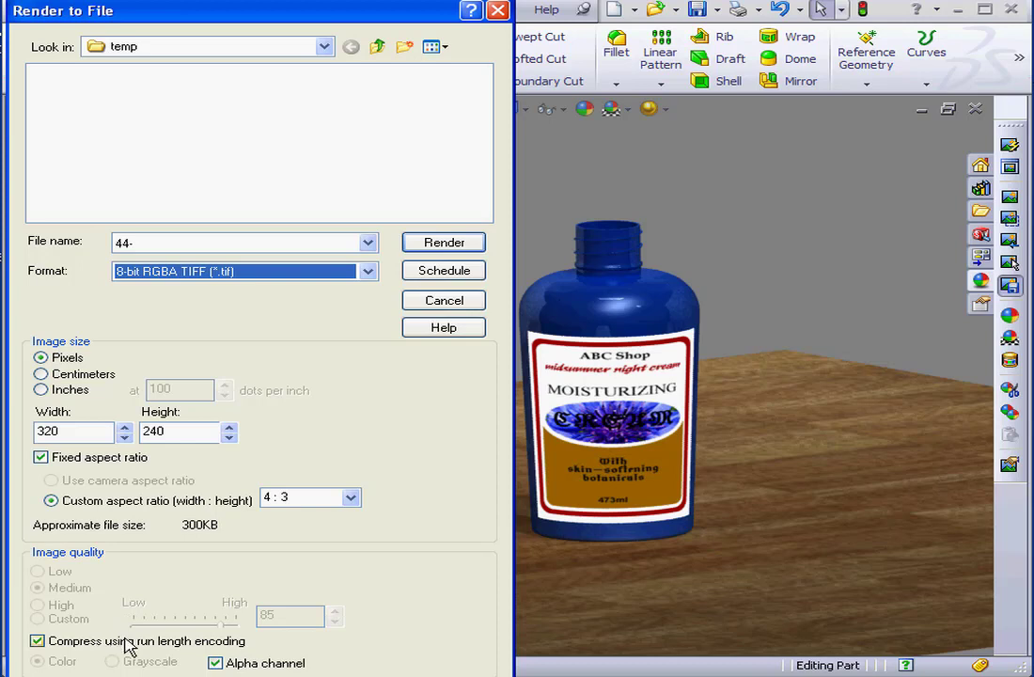
left_click(216, 664)
left_click(217, 664)
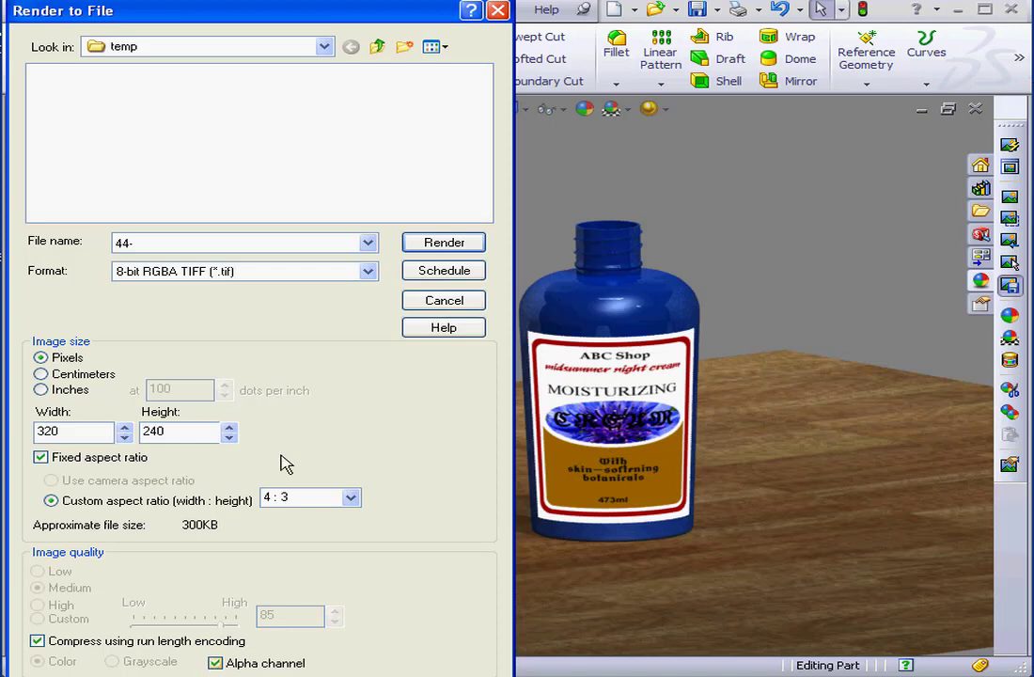
Name the TIFF image t and render it to the temp folder
left_click_drag(145, 244, 90, 256)
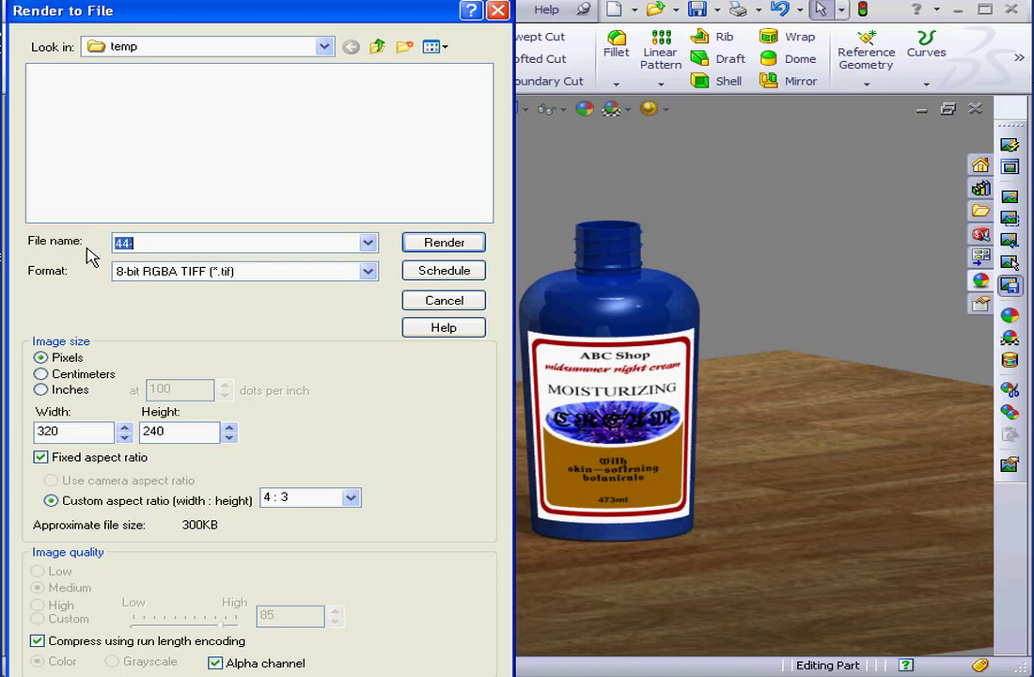
type("t")
left_click(444, 242)
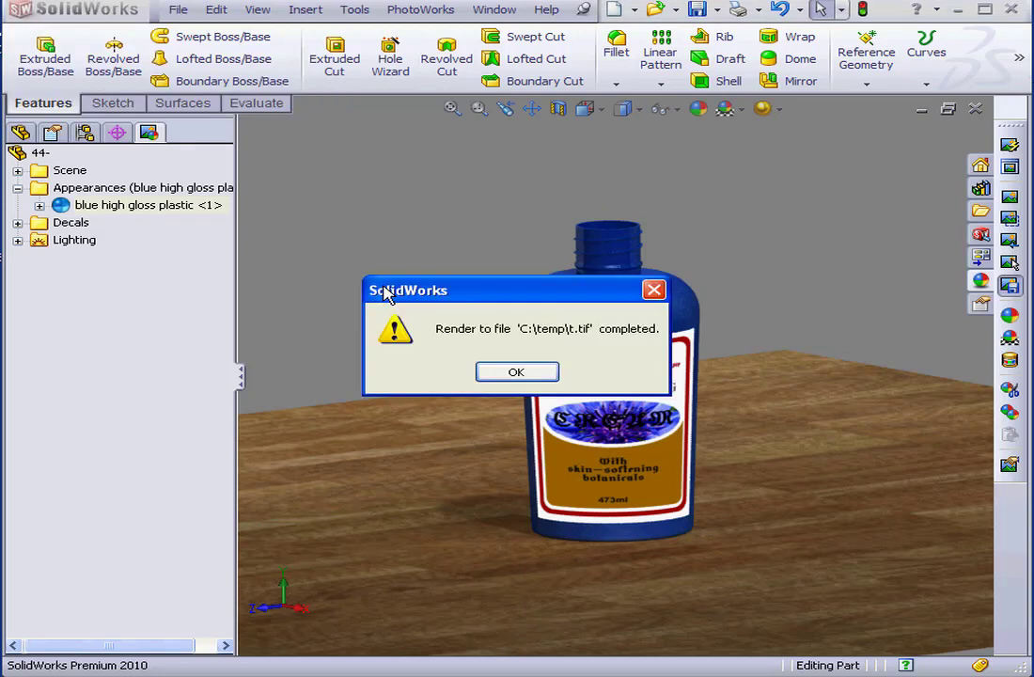
left_click(528, 377)
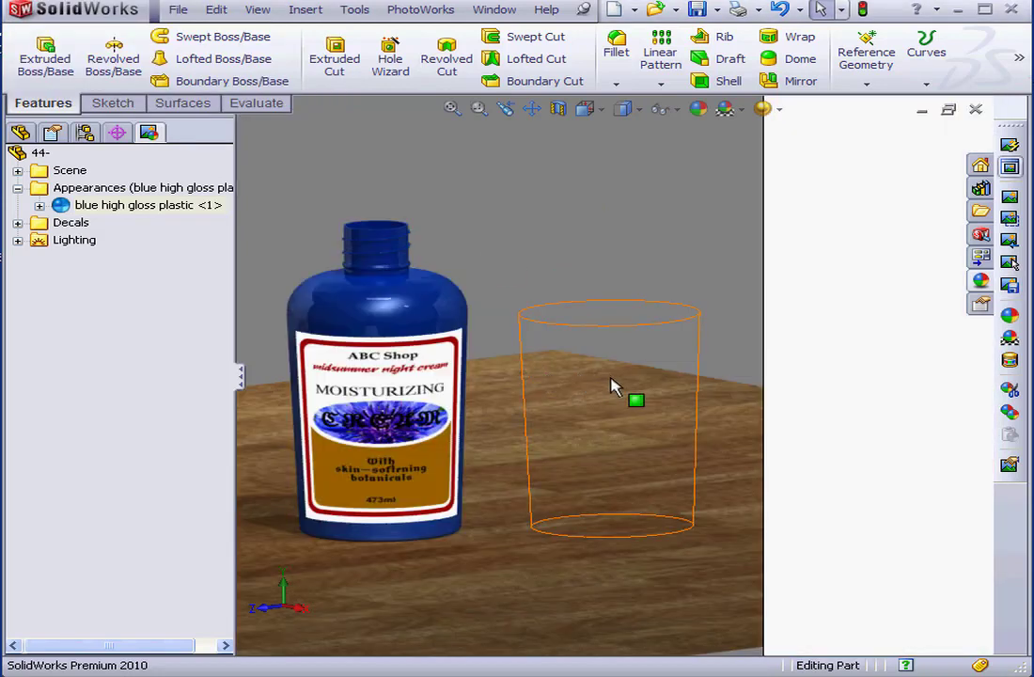
Preview the rendered files j.jpg and t.tif, and view t.tif in the PhotoWorks image file viewer
left_click(423, 11)
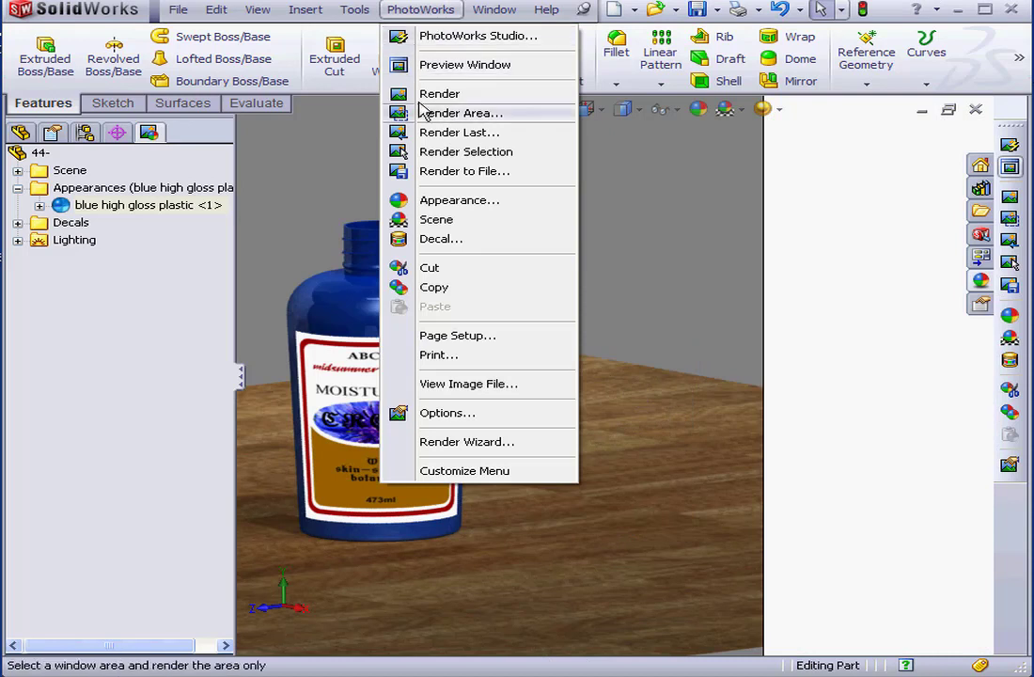
left_click(468, 385)
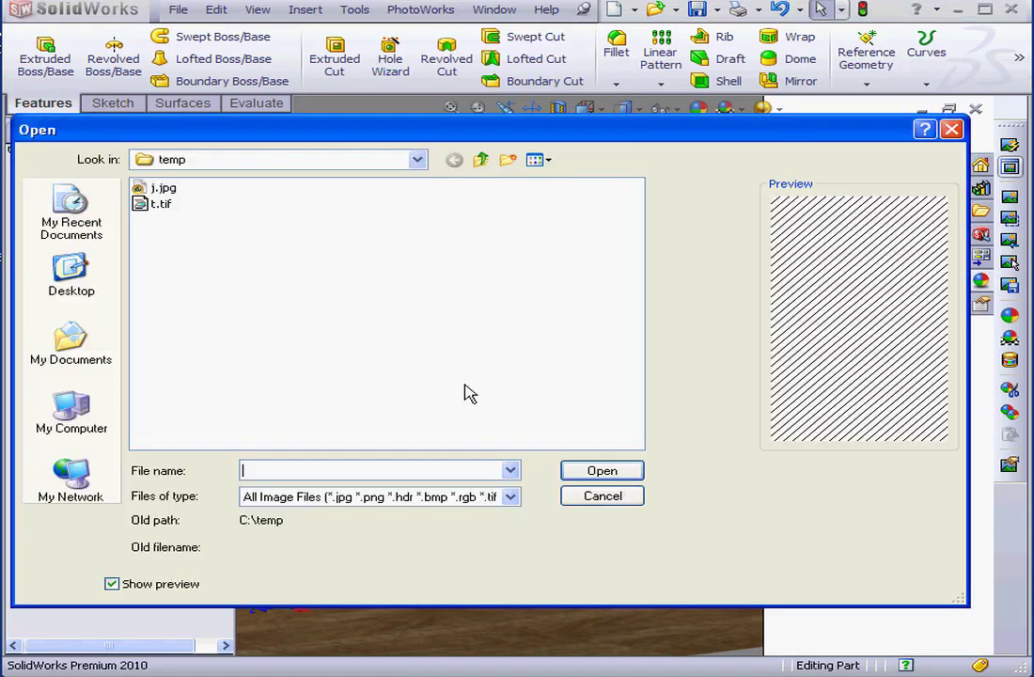
left_click(162, 188)
left_click(161, 203)
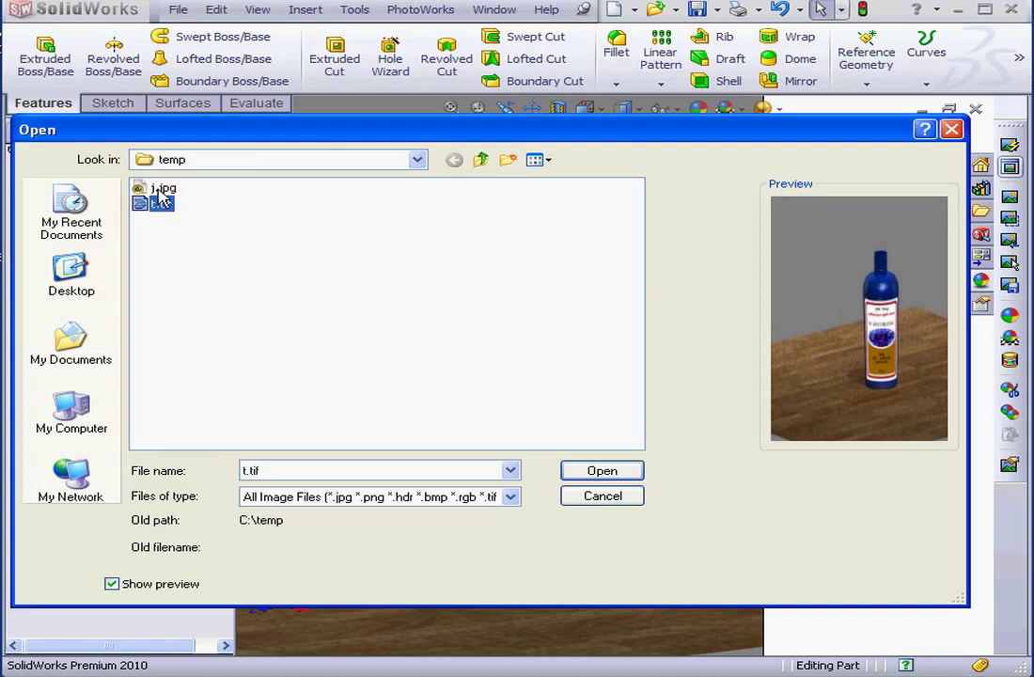
left_click(160, 189)
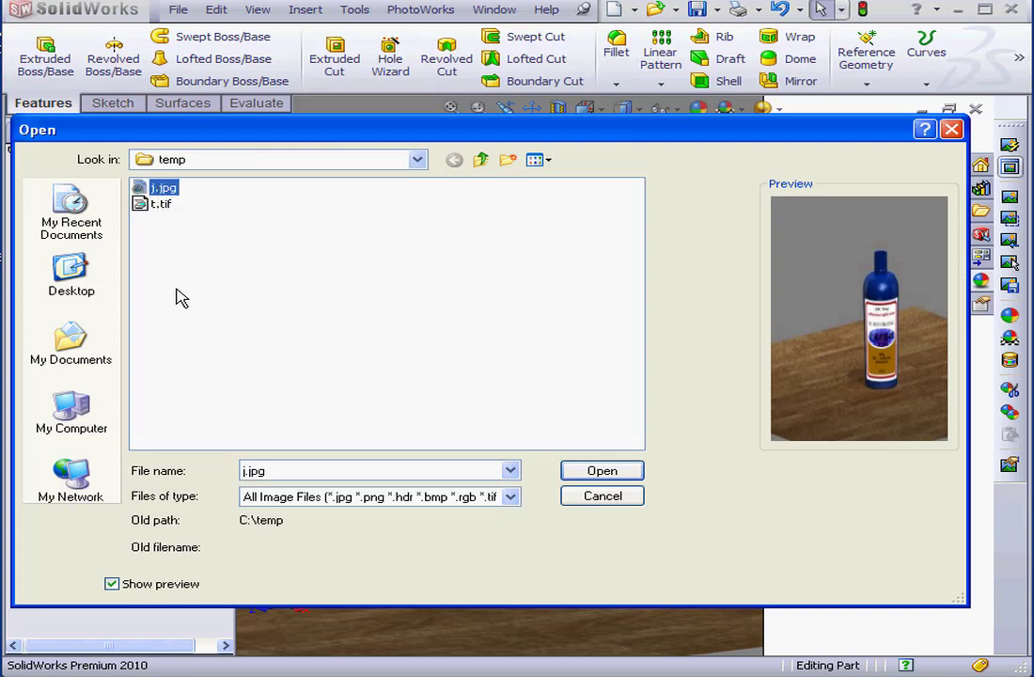
left_click(166, 205)
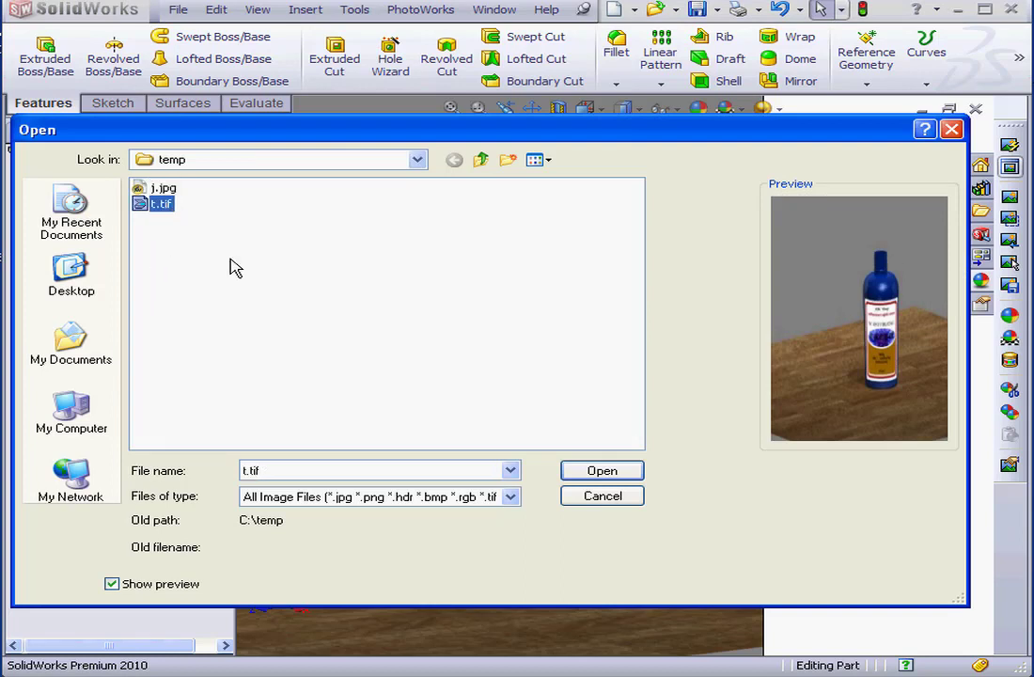
left_click(602, 471)
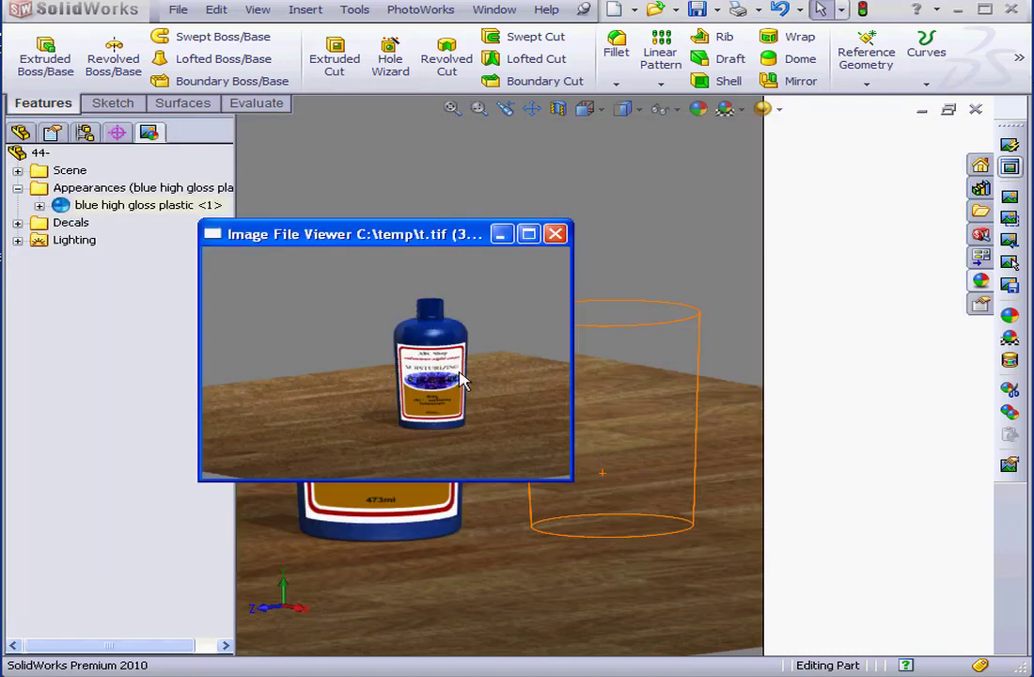
left_click(556, 234)
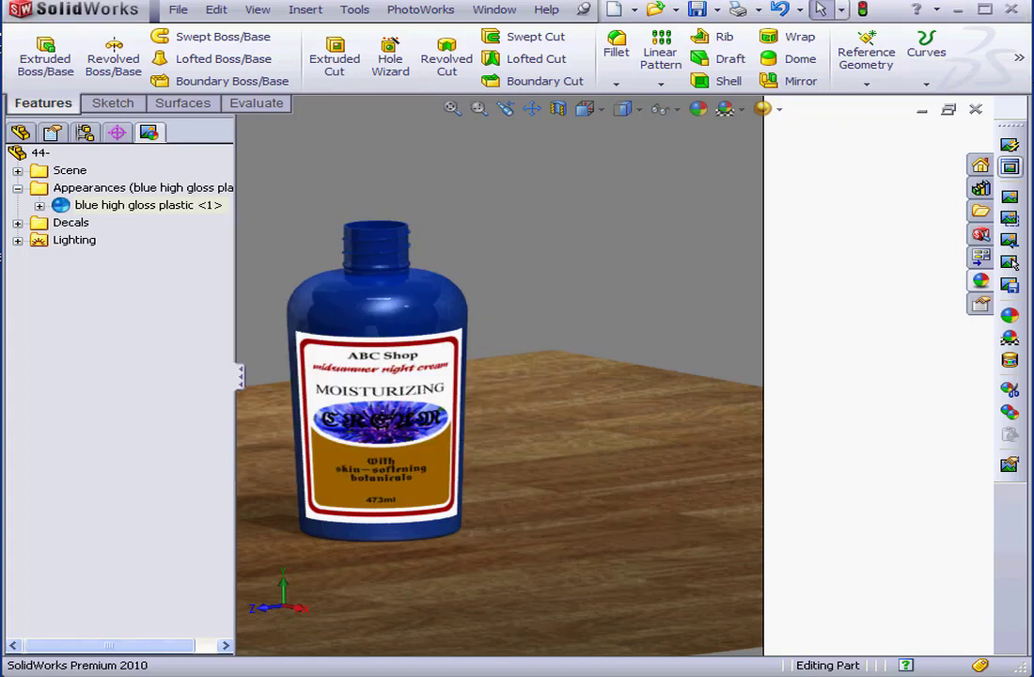
Switch to the C:\temp folder in Windows Explorer and compare the file details of j.jpg and t.tif
left_click_drag(1033, 123, 659, 83)
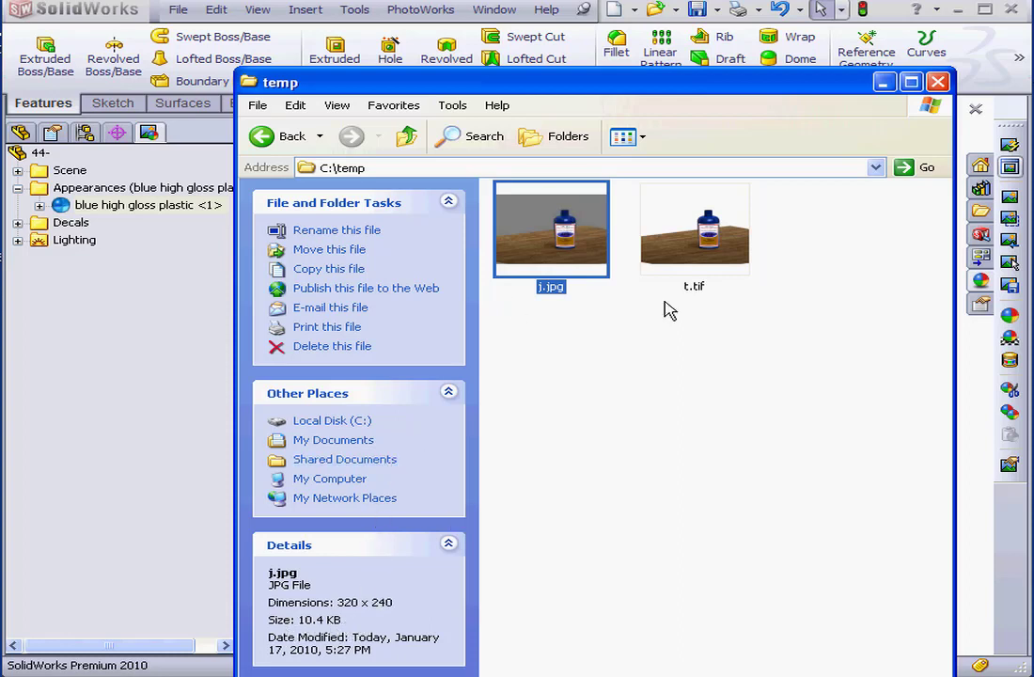
left_click(698, 246)
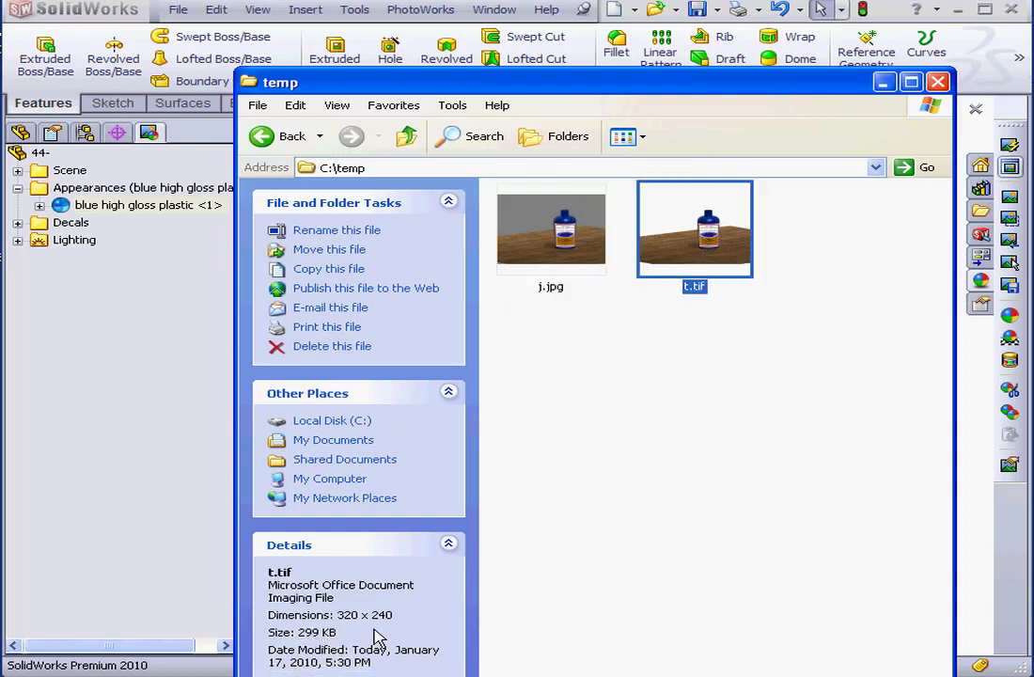
left_click_drag(509, 92, 522, 88)
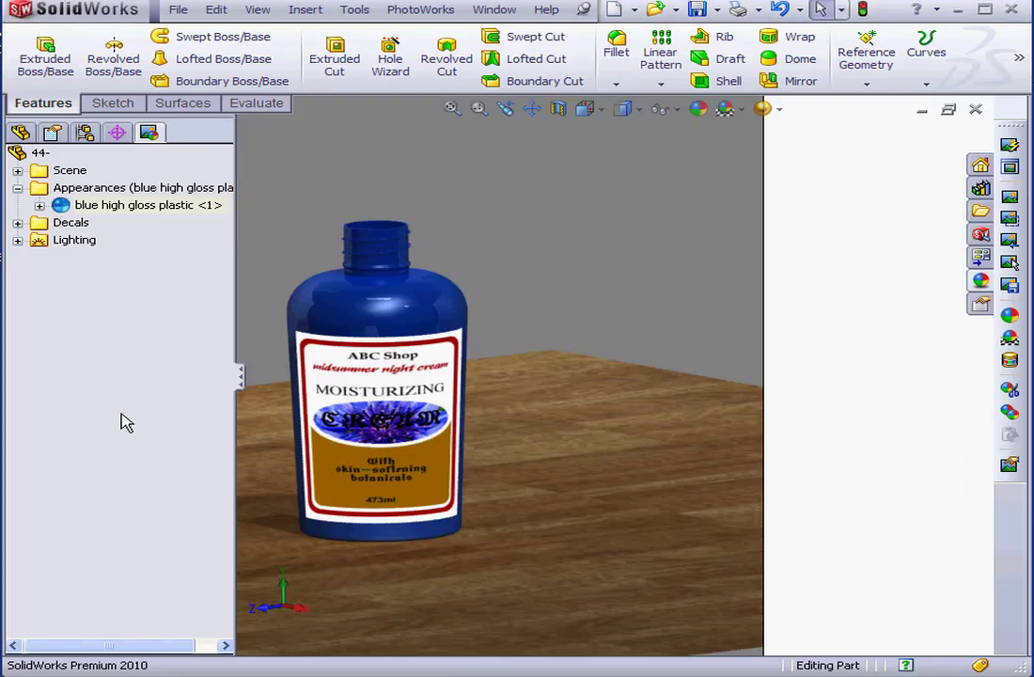
Bring up the j.jpg and t.tif windows of the image editor side by side to compare their backgrounds
left_click_drag(0, 387, 173, 164)
left_click_drag(0, 413, 639, 249)
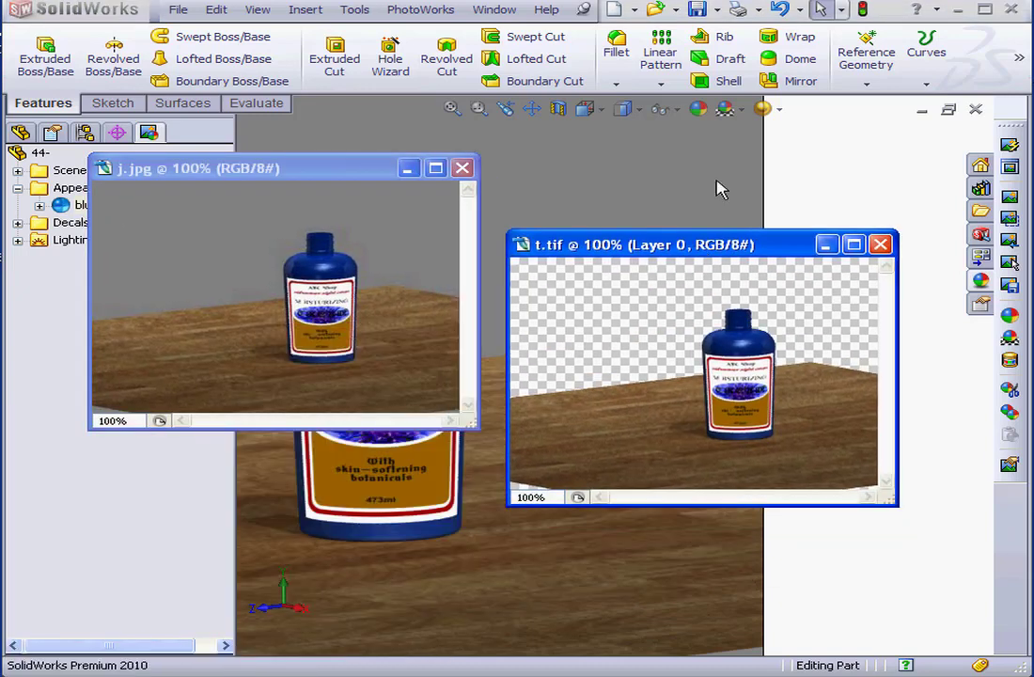